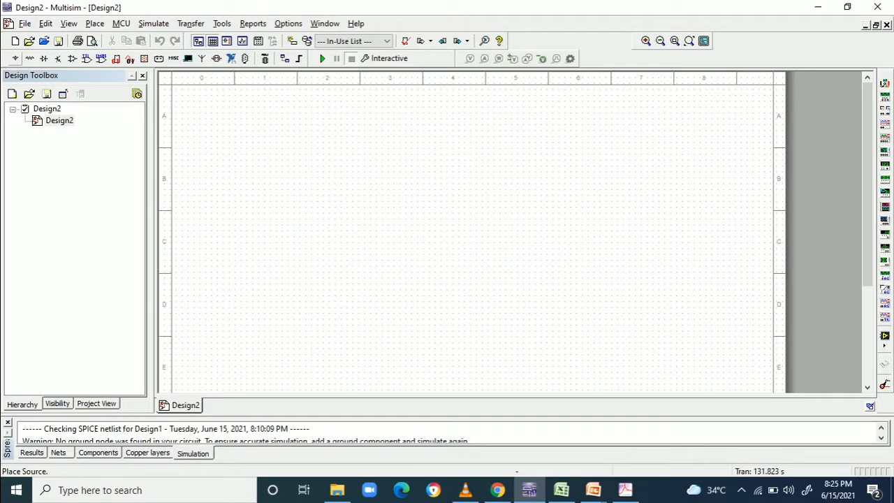
Place a 120 Vrms, 60 Hz AC_POWER source from Sources > POWER_SOURCES on the schematic.
{"action": "left_click", "coordinate": [15, 58]}
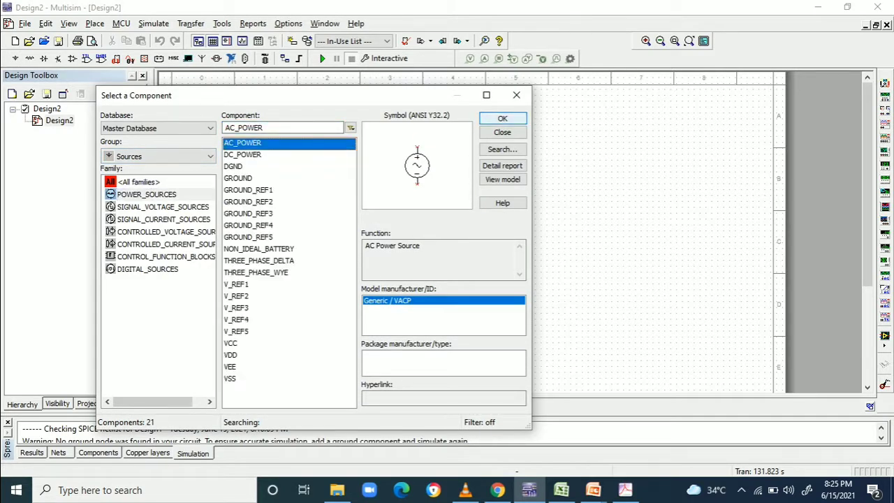
{"action": "left_click", "coordinate": [502, 118]}
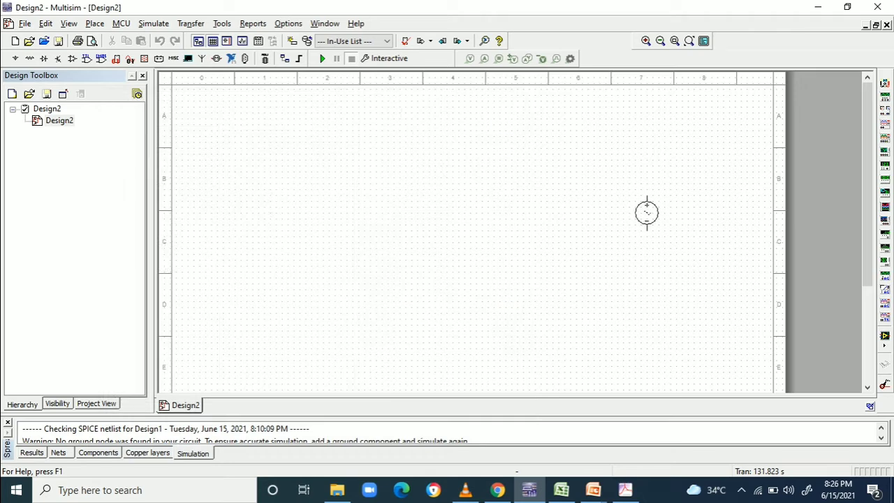
{"action": "left_click", "coordinate": [276, 190]}
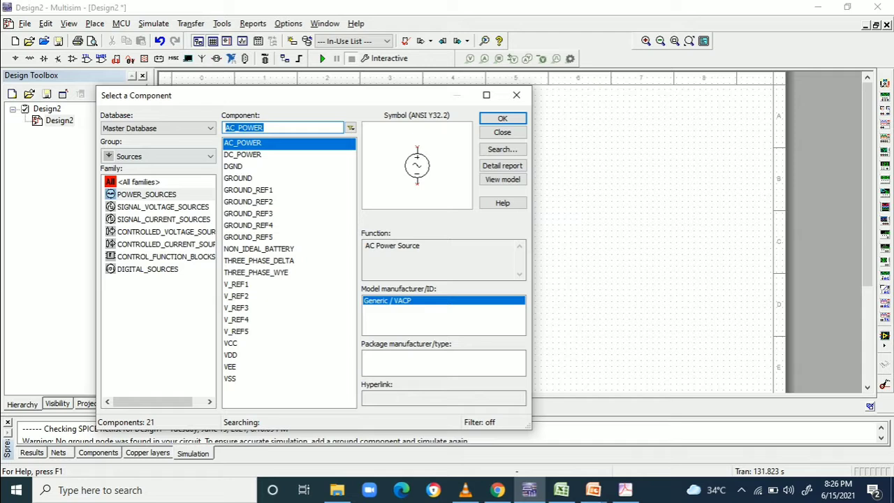
Search all groups for TRANSFORMER_RATED and pick the plain rated transformer.
{"action": "left_click", "coordinate": [158, 156]}
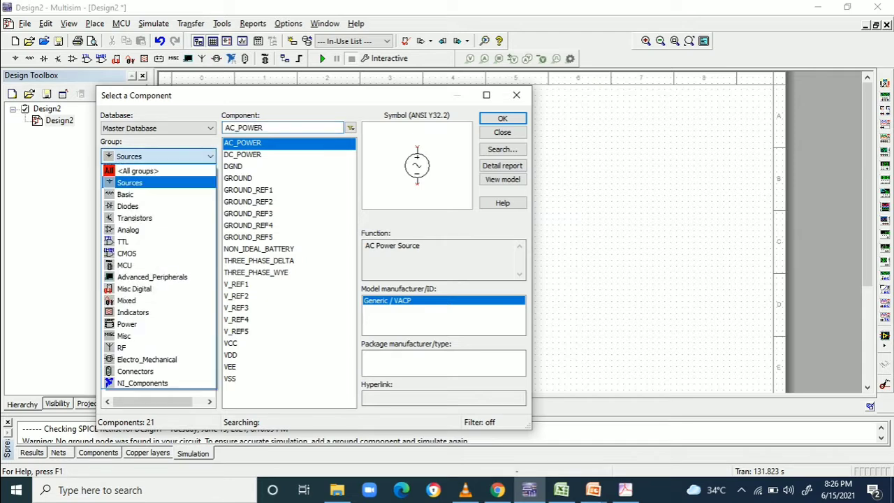
{"action": "key", "text": "Up"}
{"action": "key", "text": "Return"}
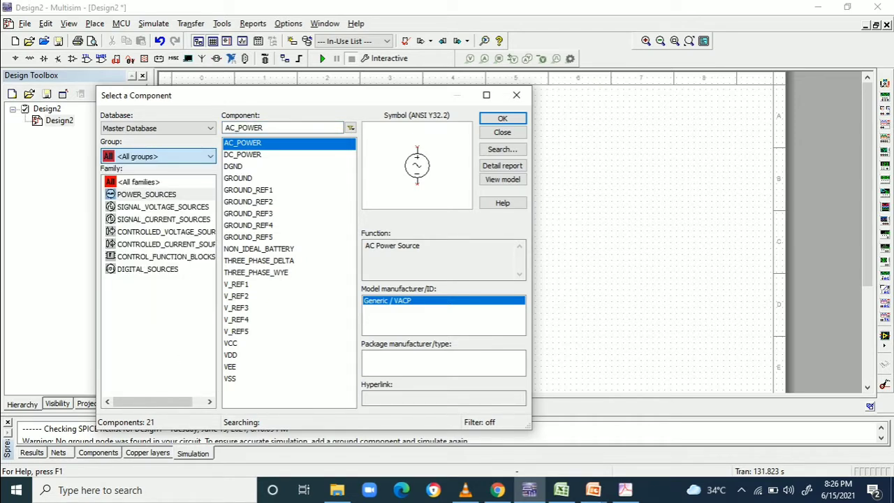
{"action": "type", "text": "trans"}
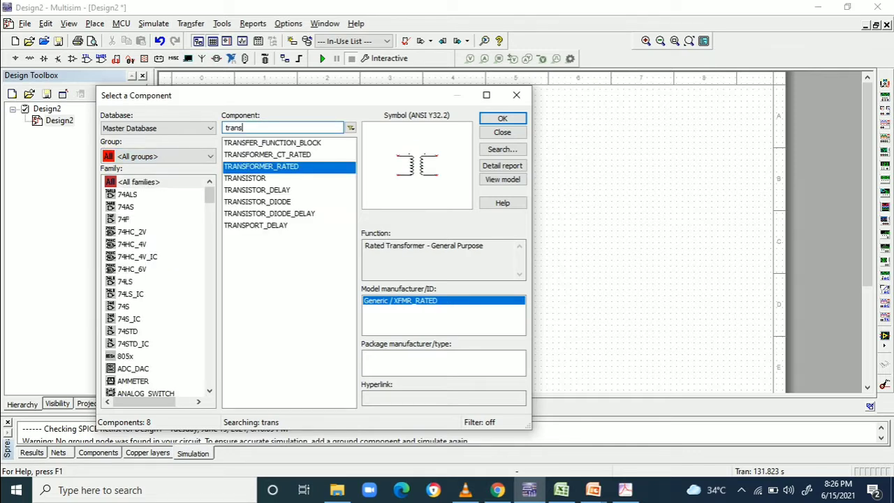
{"action": "type", "text": "fo"}
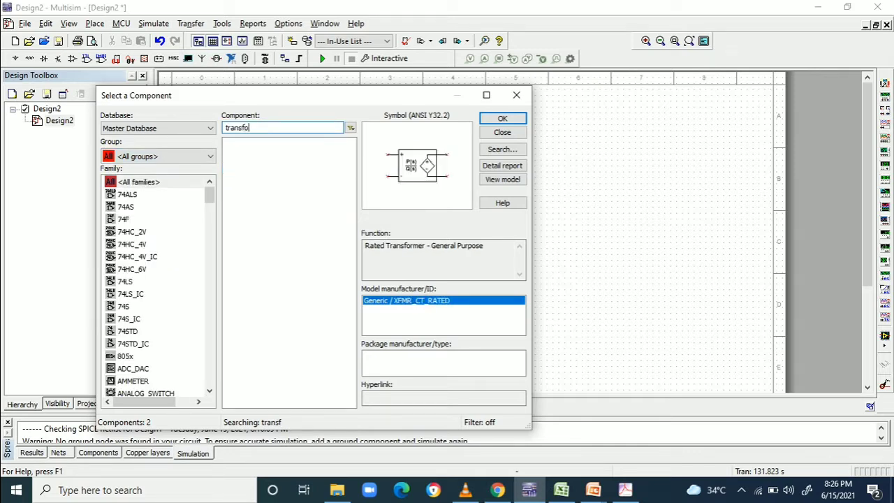
{"action": "type", "text": "r"}
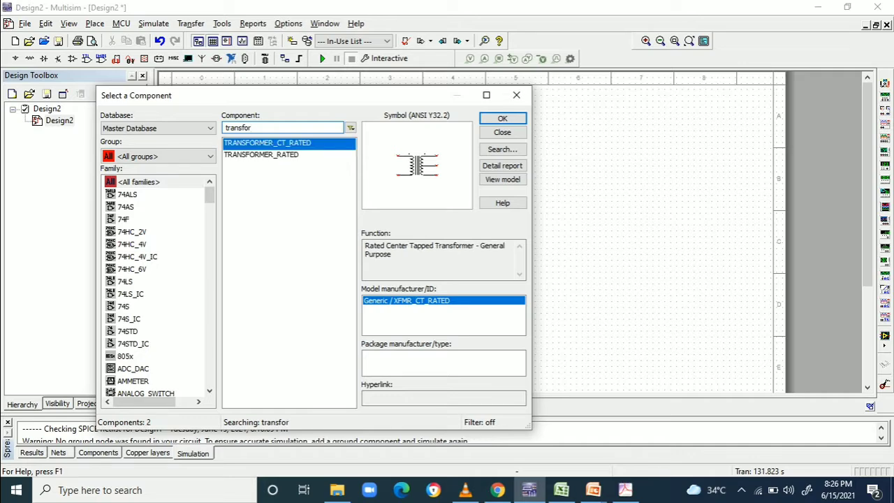
{"action": "key", "text": "Down"}
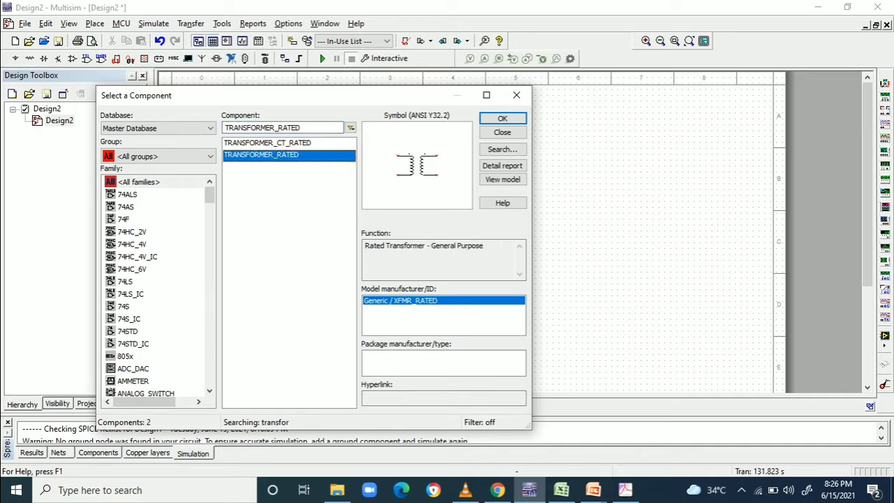
{"action": "left_click", "coordinate": [502, 118]}
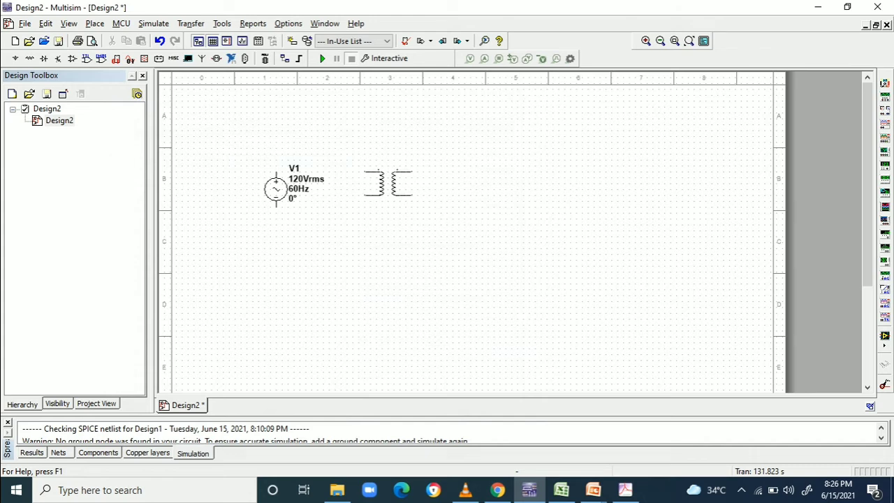
Place transformer U1 to the right of V1 and pick the 1N4007 diode D1.
{"action": "left_click", "coordinate": [376, 183]}
{"action": "type", "text": "1n4007"}
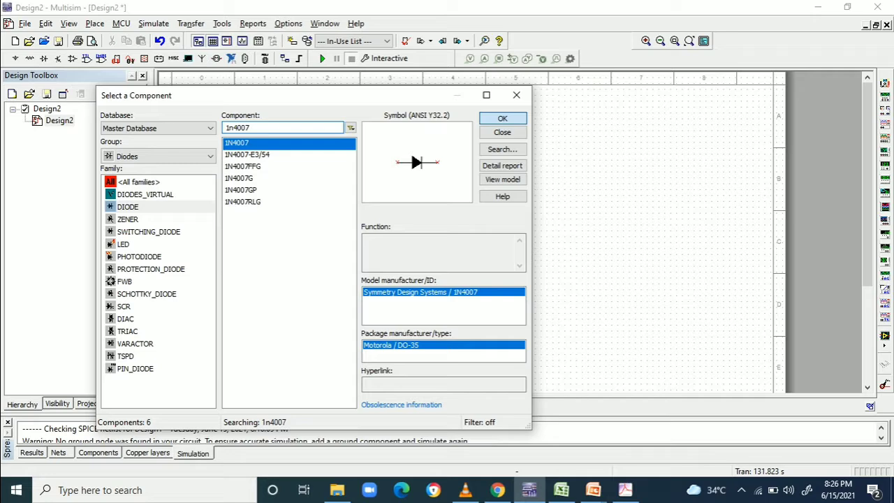
{"action": "left_click", "coordinate": [502, 118]}
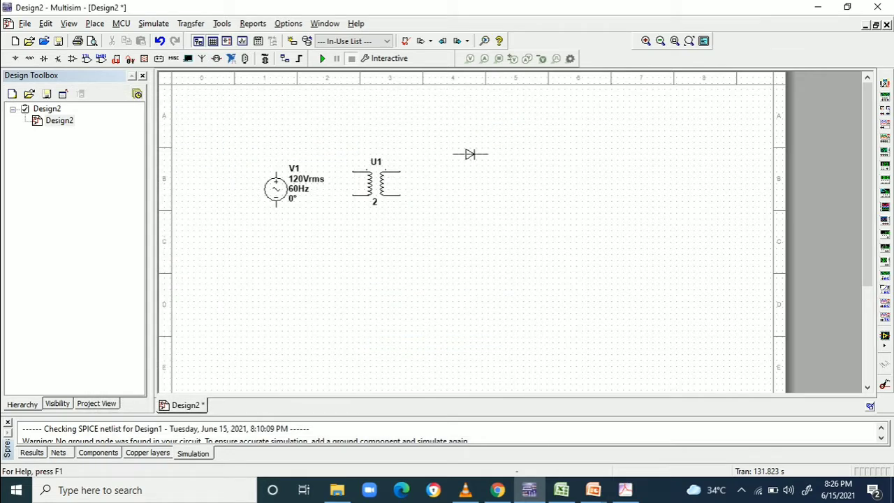
{"action": "key", "text": "Escape"}
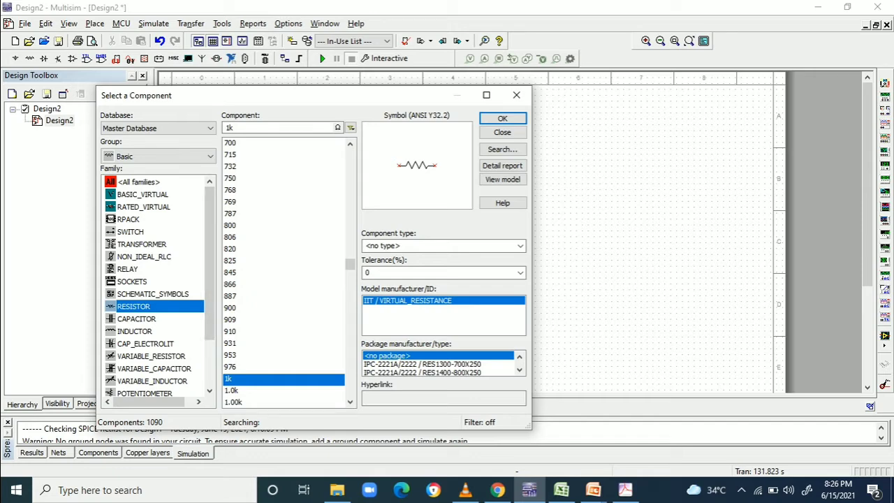
Place 1 kΩ resistor R1 right of the diode, rotated to stand vertically.
{"action": "left_click", "coordinate": [502, 118]}
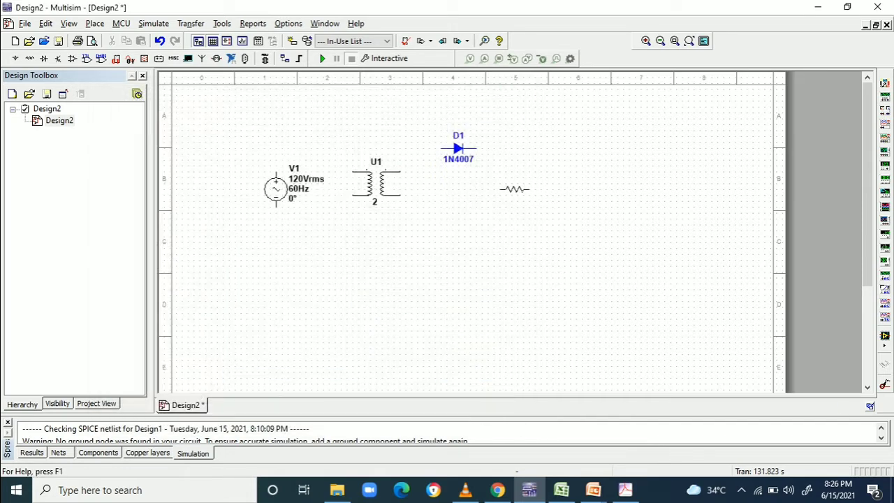
{"action": "left_click", "coordinate": [531, 183]}
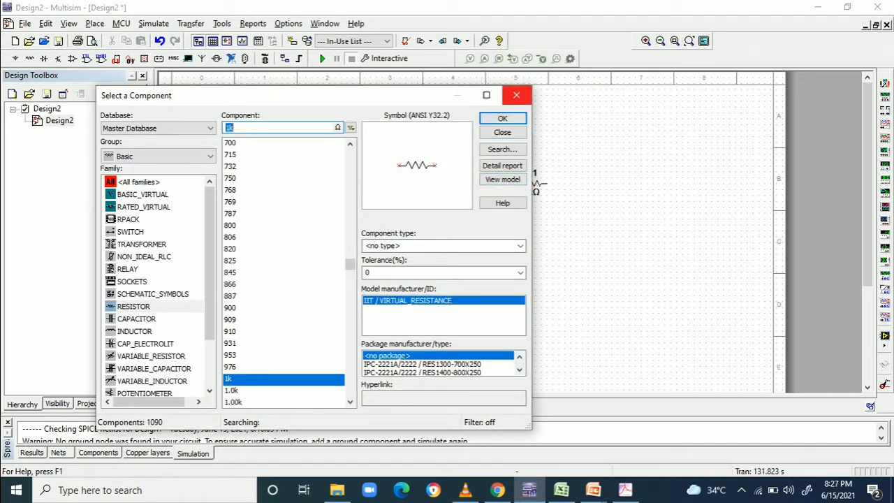
{"action": "left_click", "coordinate": [515, 95]}
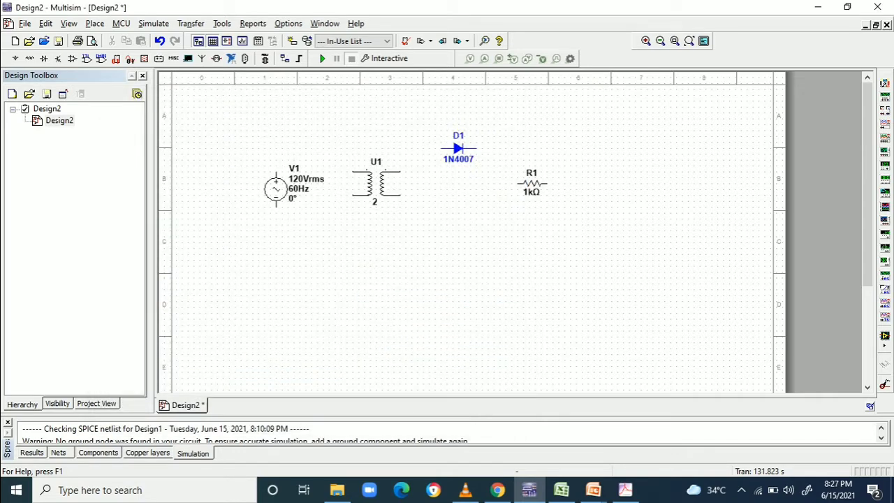
{"action": "left_click", "coordinate": [531, 182]}
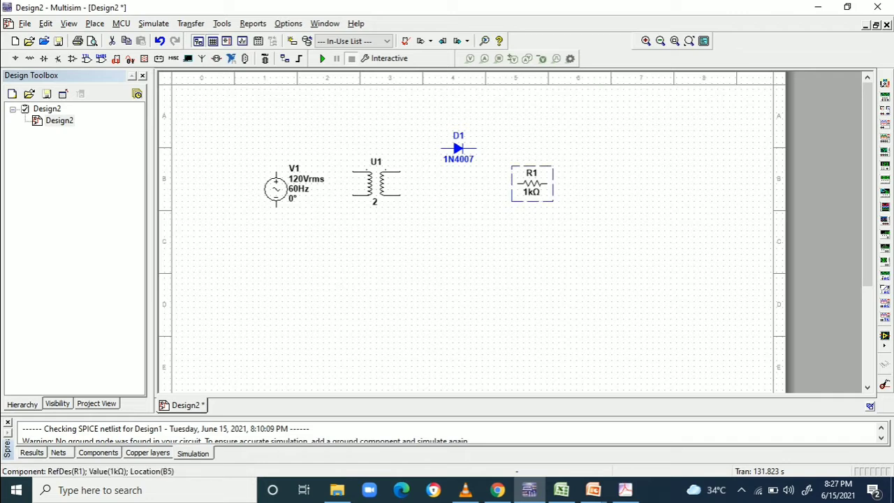
{"action": "key", "text": "ctrl+r"}
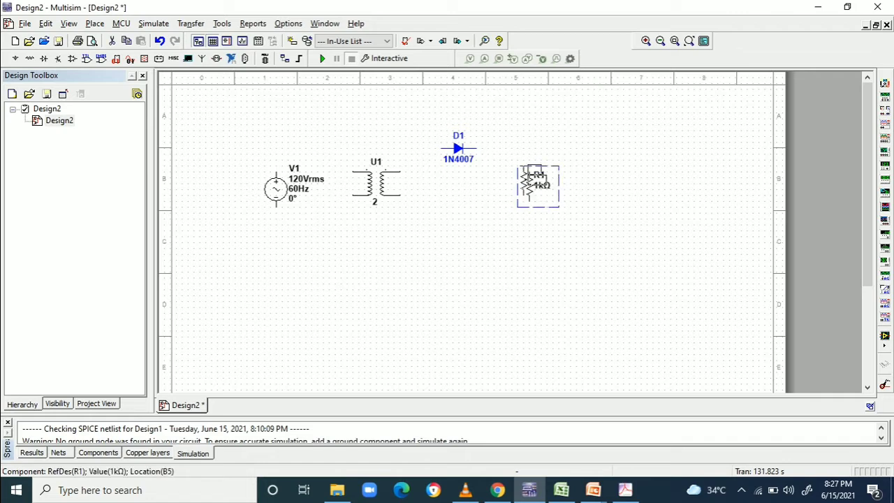
{"action": "left_click_drag", "start_coordinate": [529, 183], "coordinate": [524, 178]}
{"action": "key", "text": "Escape"}
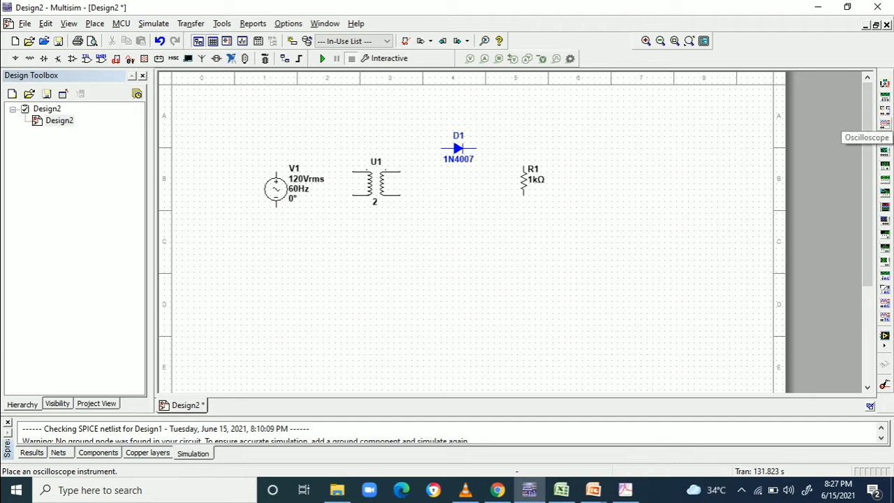
Add oscilloscope XSC1 to the right of the circuit.
{"action": "left_click", "coordinate": [884, 123]}
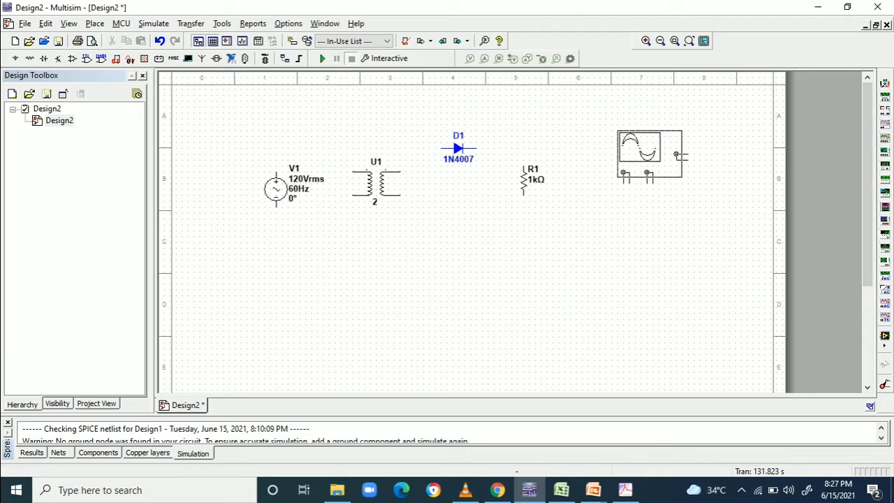
{"action": "key", "text": "Escape"}
{"action": "left_click", "coordinate": [649, 153]}
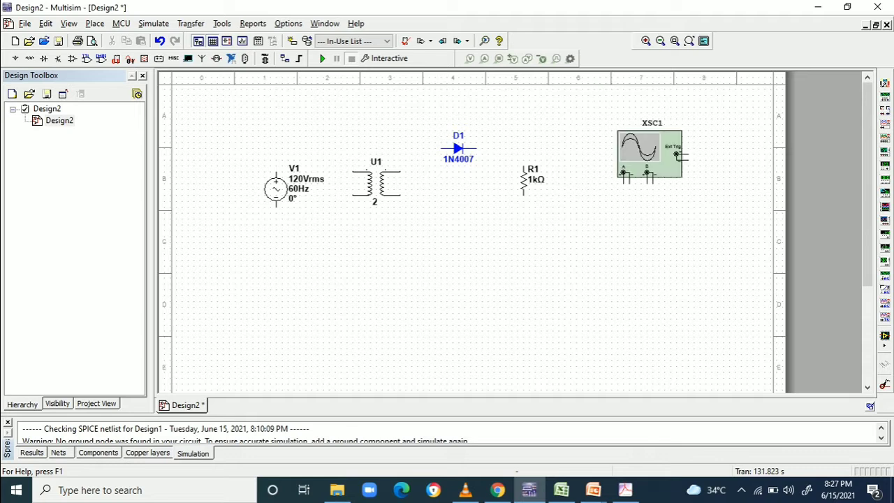
Wire V1's top and bottom terminals to the transformer primary.
{"action": "left_click", "coordinate": [276, 171]}
{"action": "left_click", "coordinate": [353, 171]}
{"action": "left_click", "coordinate": [353, 195]}
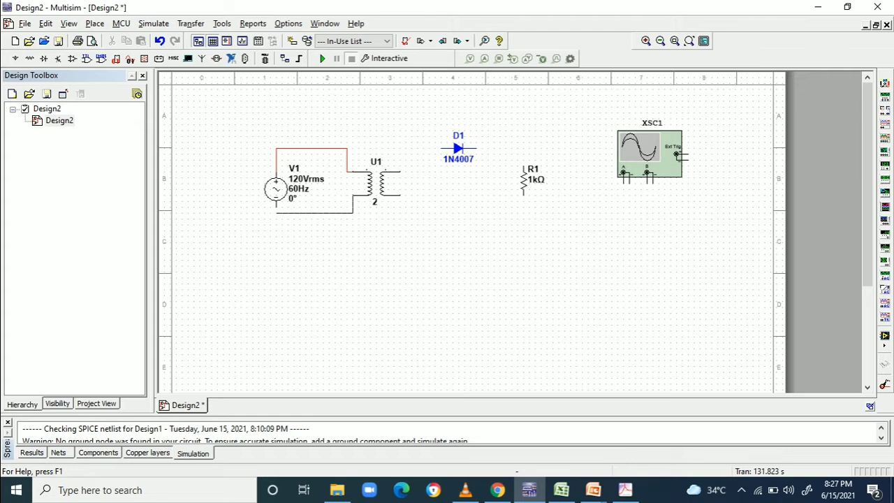
{"action": "left_click", "coordinate": [276, 206]}
Wire the transformer secondary through D1 and R1 back to the secondary.
{"action": "left_click", "coordinate": [399, 168]}
{"action": "key", "text": "Escape"}
{"action": "left_click", "coordinate": [440, 148]}
{"action": "left_click", "coordinate": [522, 168]}
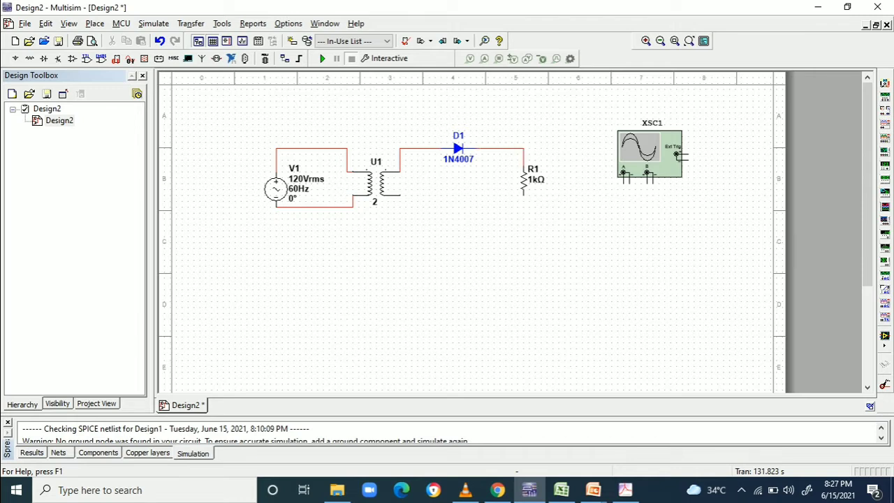
{"action": "left_click", "coordinate": [522, 194]}
{"action": "key", "text": "Escape"}
{"action": "left_click", "coordinate": [400, 195]}
{"action": "left_click", "coordinate": [623, 180]}
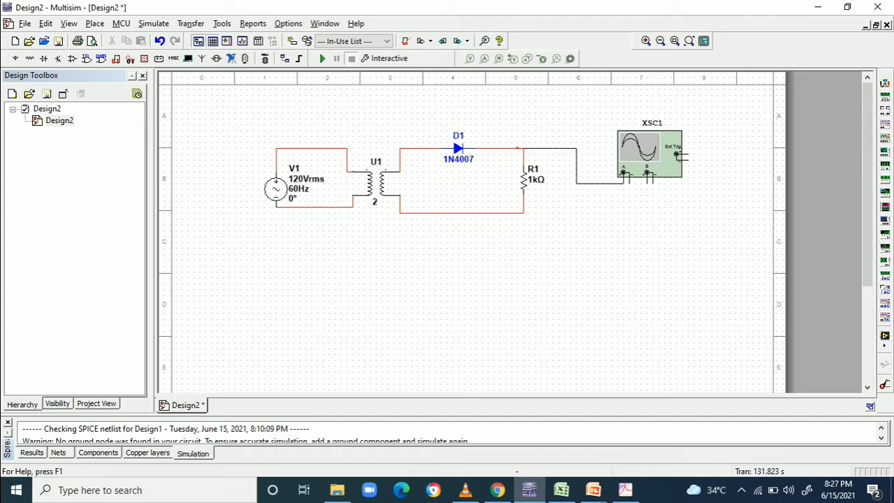
Connect oscilloscope channel A across R1's top and bottom nodes.
{"action": "key", "text": "Escape"}
{"action": "left_click", "coordinate": [628, 183]}
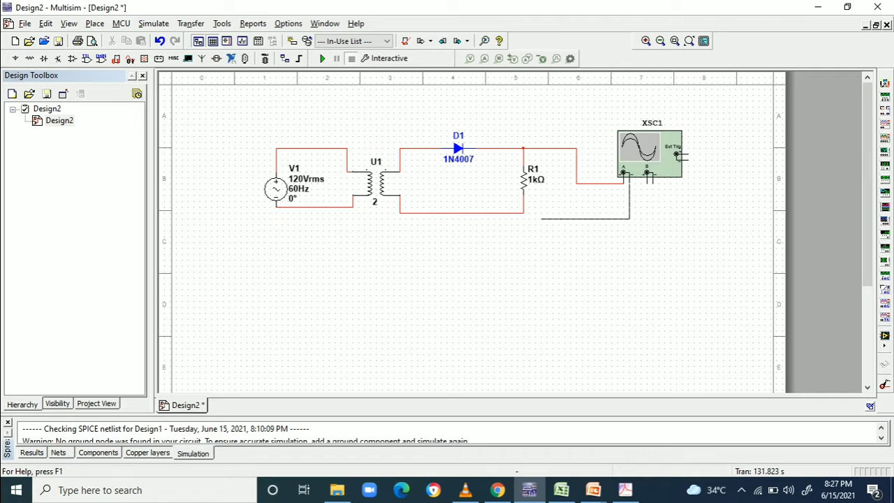
{"action": "left_click", "coordinate": [522, 212]}
Connect oscilloscope channel B across V1's top and bottom nodes.
{"action": "left_click", "coordinate": [647, 174]}
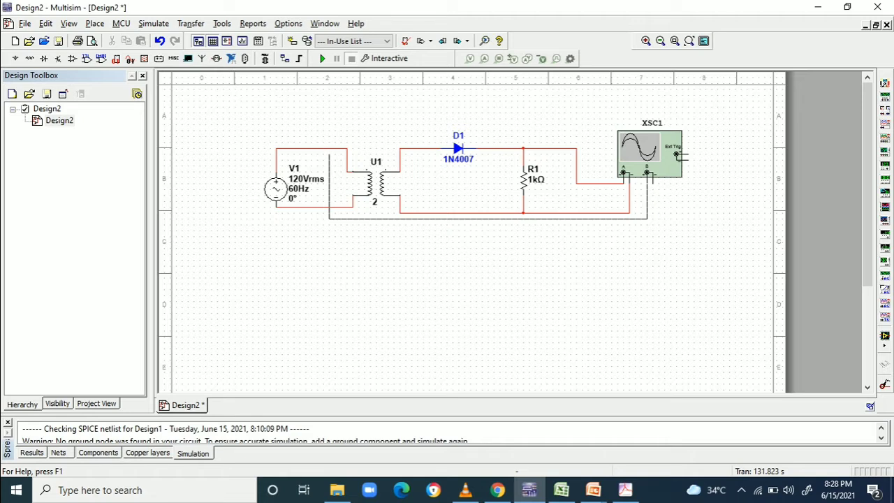
{"action": "left_click", "coordinate": [329, 149]}
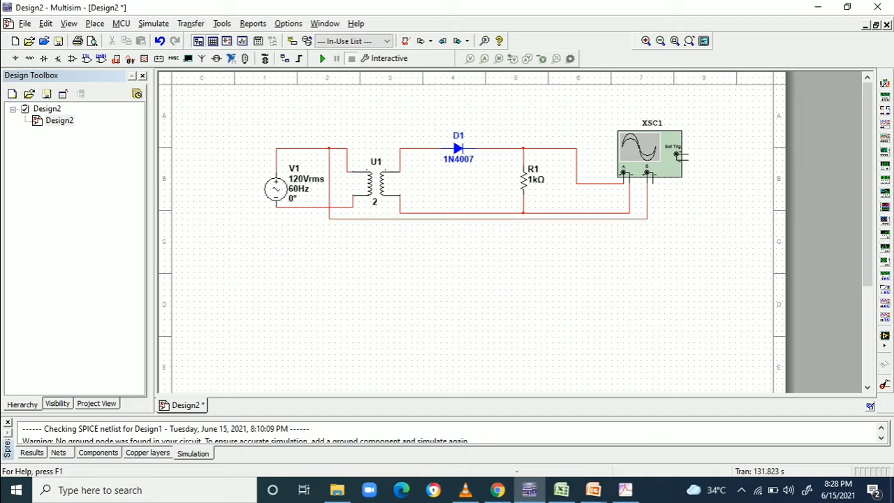
{"action": "left_click", "coordinate": [652, 176]}
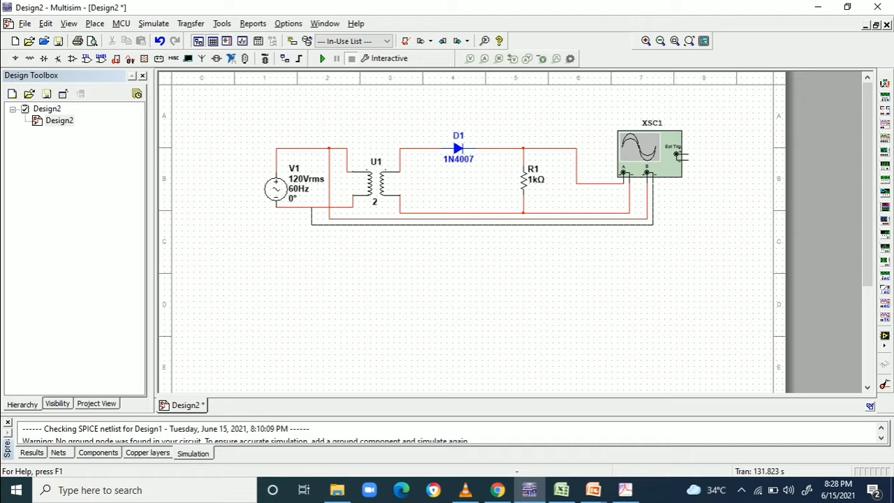
{"action": "key", "text": "Escape"}
{"action": "left_click", "coordinate": [311, 207]}
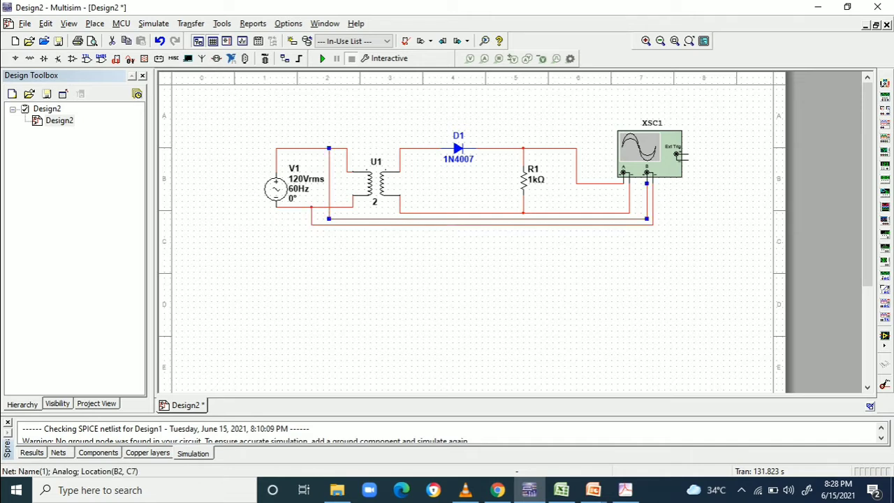
{"action": "right_click", "coordinate": [328, 213]}
{"action": "left_click", "coordinate": [364, 298]}
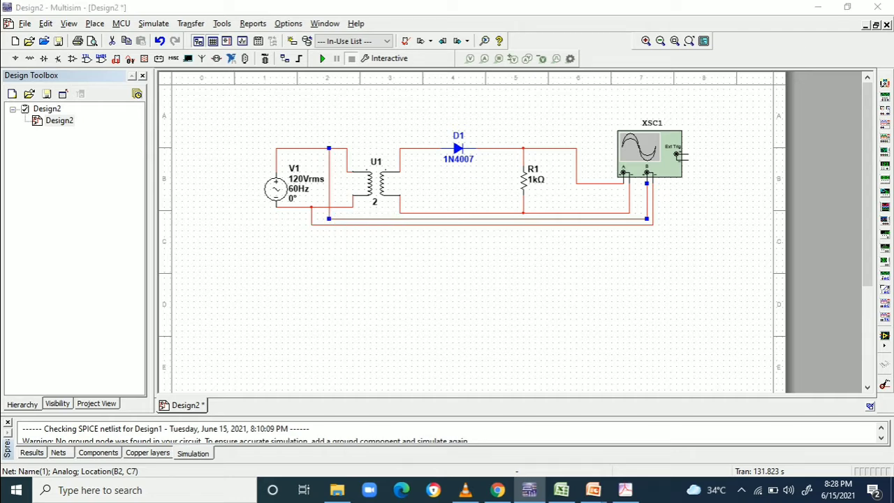
Change the net's wire colour from red to black and apply it.
{"action": "left_click", "coordinate": [405, 187]}
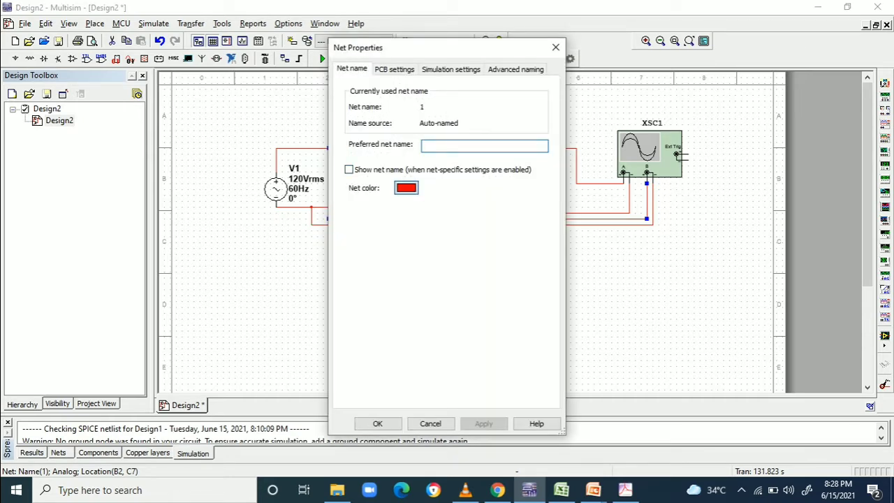
{"action": "left_click", "coordinate": [487, 319]}
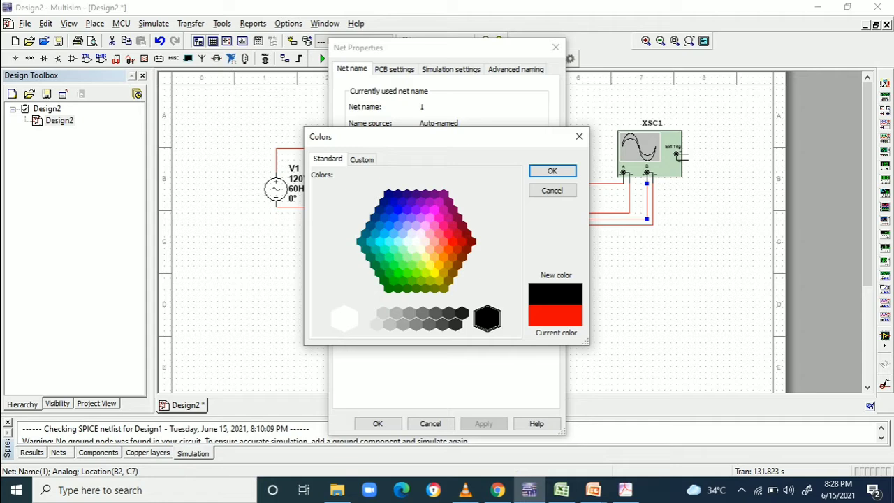
{"action": "left_click", "coordinate": [551, 170]}
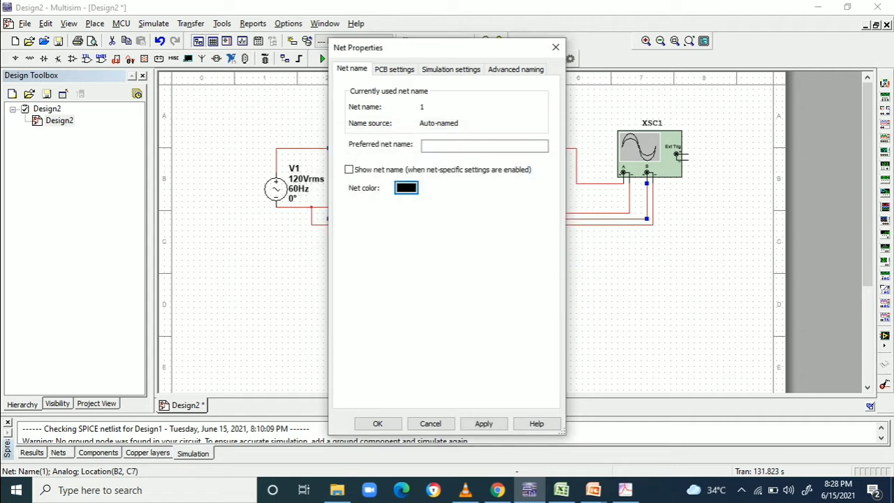
{"action": "left_click", "coordinate": [483, 423]}
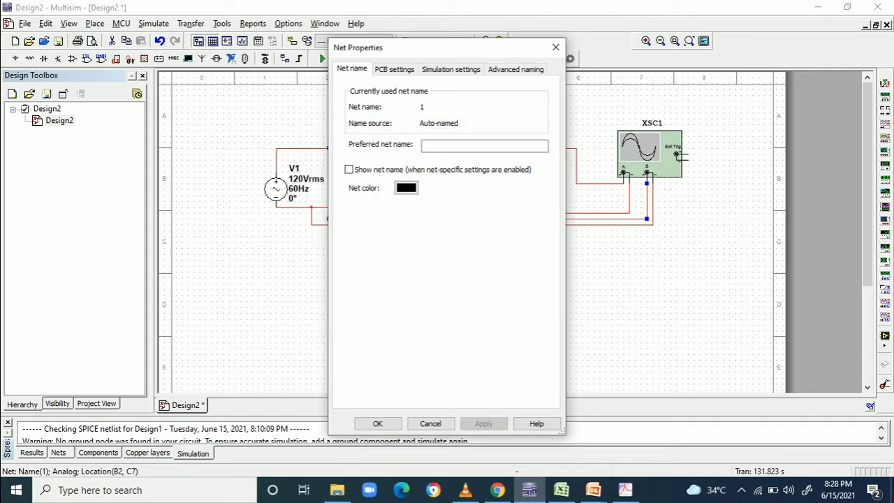
{"action": "left_click", "coordinate": [555, 47]}
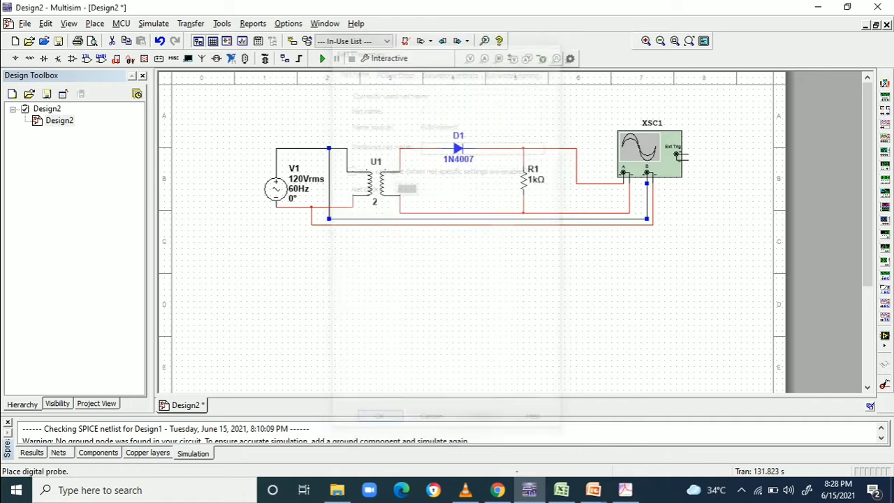
Choose black for the lower return net but close without applying.
{"action": "double_click", "coordinate": [652, 203]}
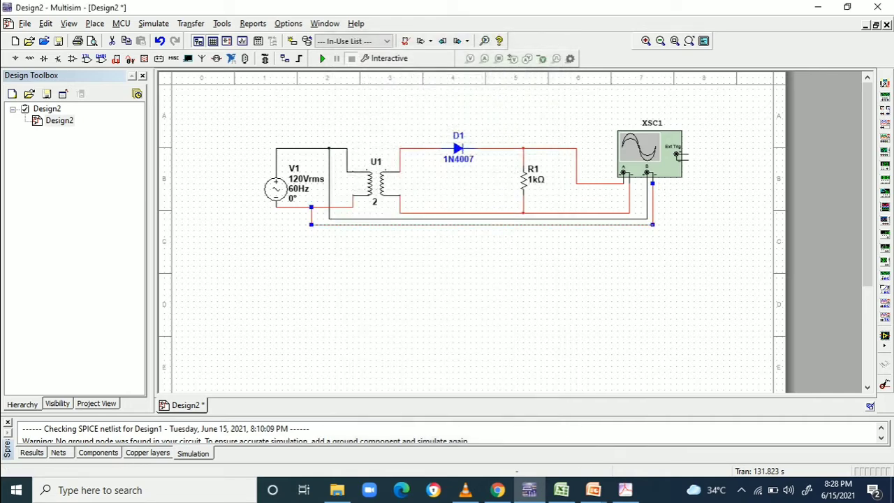
{"action": "left_click", "coordinate": [406, 187]}
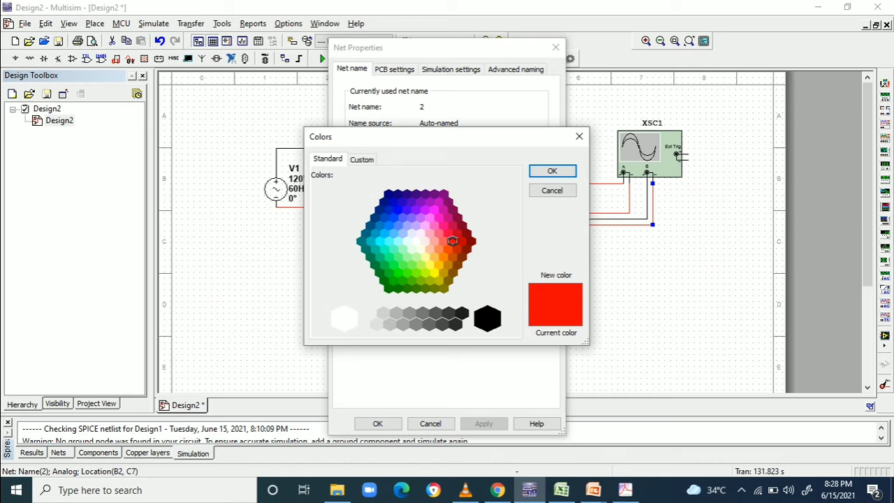
{"action": "left_click", "coordinate": [487, 318]}
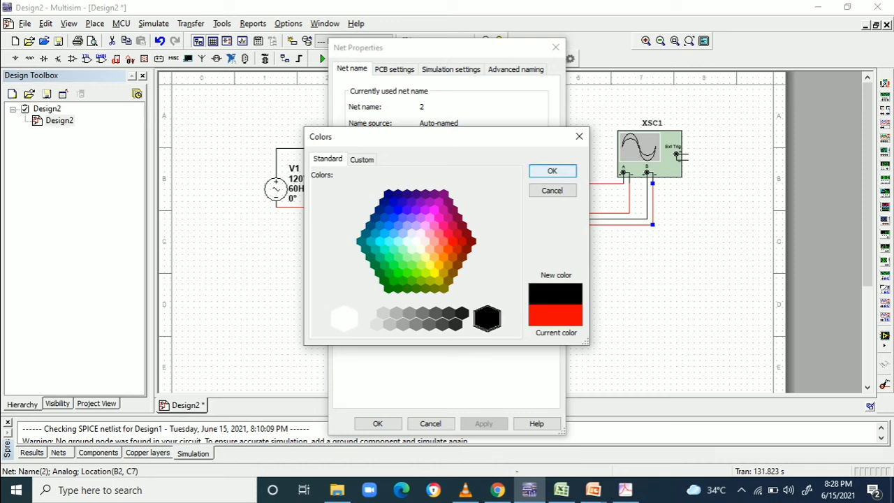
{"action": "left_click", "coordinate": [552, 170]}
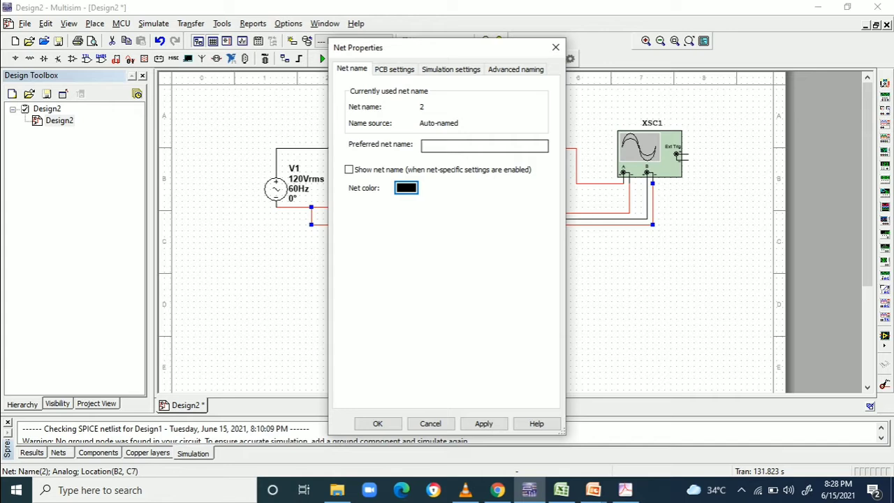
{"action": "left_click", "coordinate": [555, 46]}
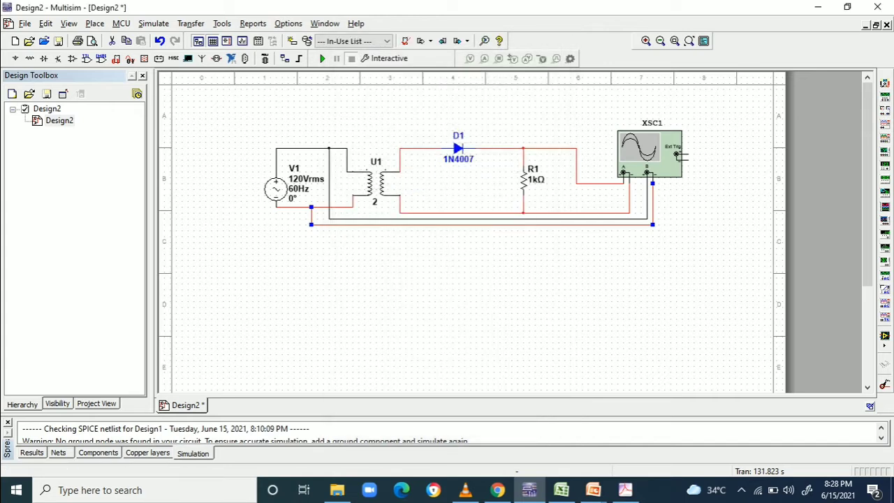
Set V1's voltage from 120 to 230 Vrms and frequency to 50 Hz.
{"action": "left_click", "coordinate": [293, 183]}
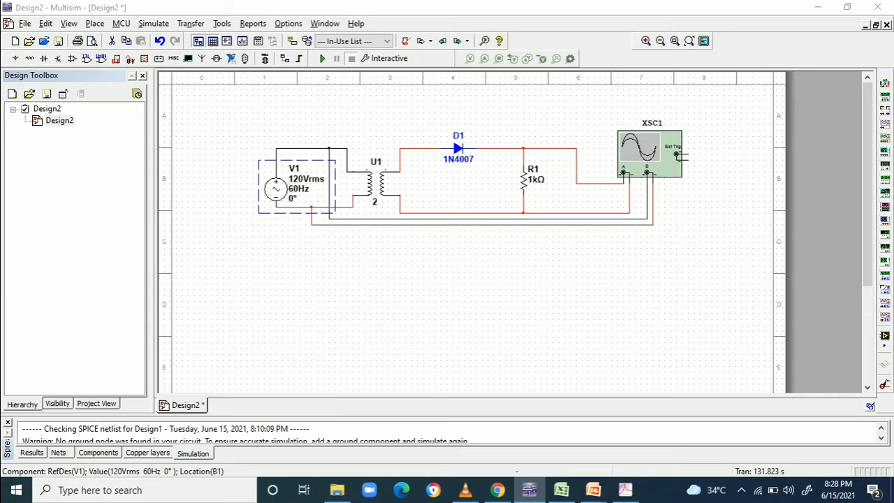
{"action": "double_click", "coordinate": [294, 183]}
{"action": "key", "text": "Tab"}
{"action": "key", "text": "Tab"}
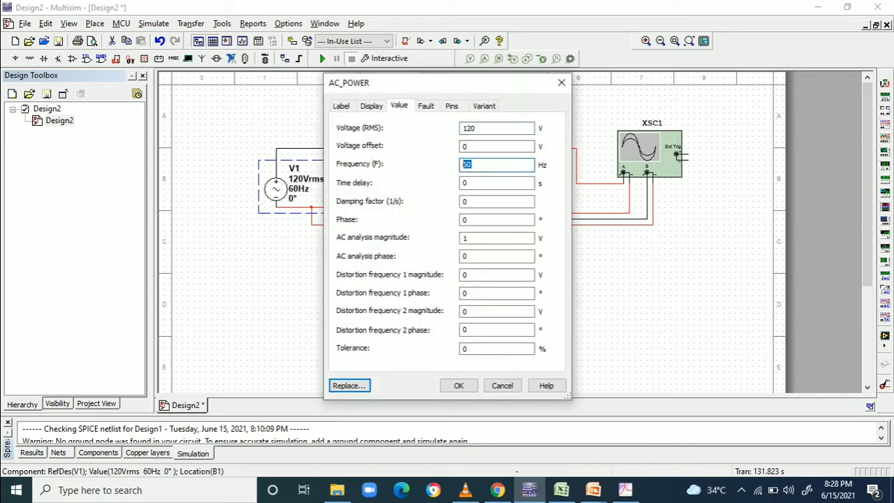
{"action": "type", "text": "50"}
{"action": "key", "text": "shift+Tab"}
{"action": "key", "text": "shift+Tab"}
{"action": "key", "text": "BackSpace"}
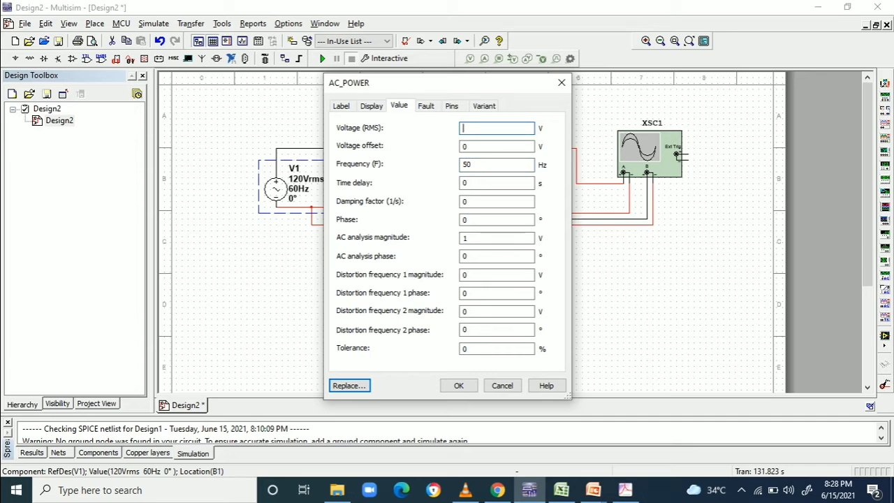
{"action": "type", "text": "230"}
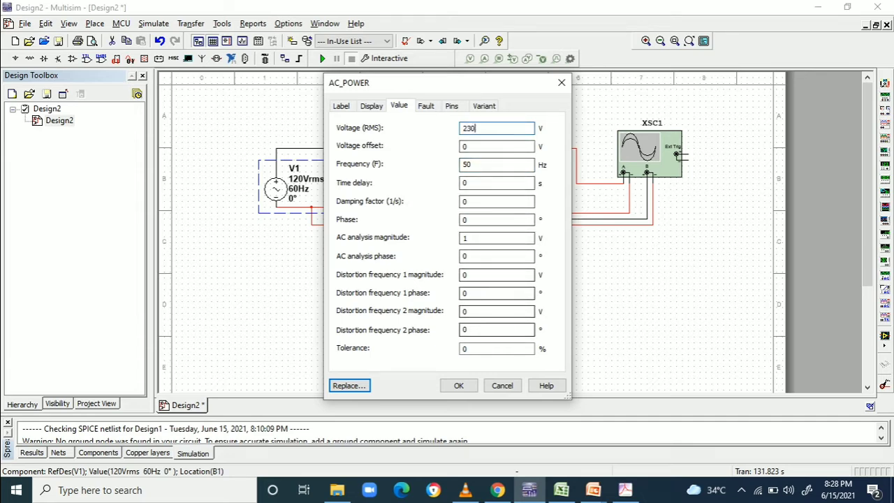
{"action": "key", "text": "Return"}
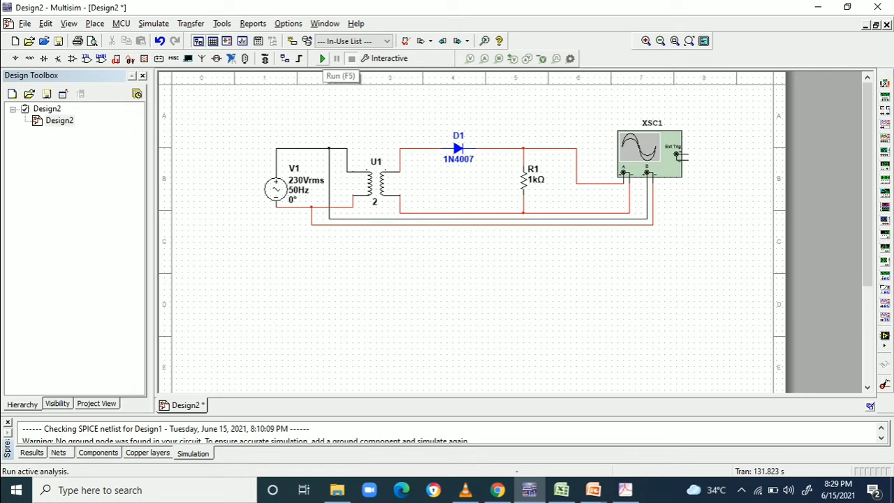
Run the simulation and open the XSC1 oscilloscope display.
{"action": "left_click", "coordinate": [323, 58]}
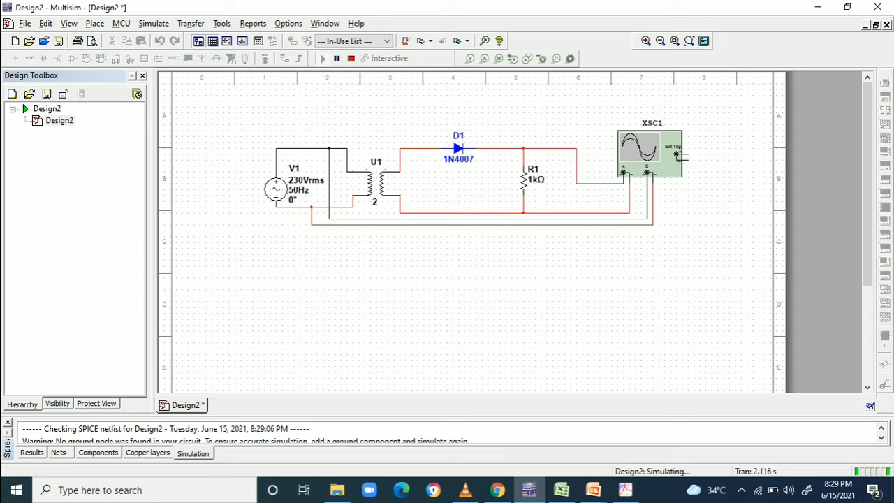
{"action": "double_click", "coordinate": [680, 155]}
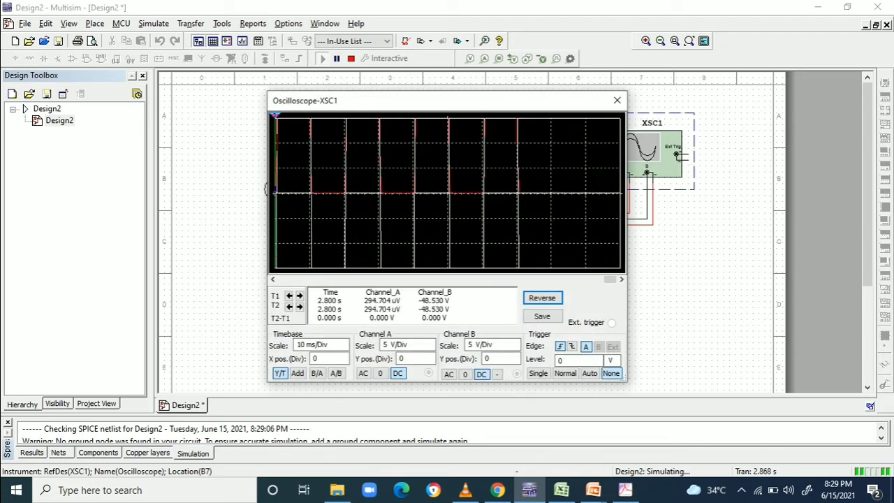
Scale the scope channels to 100 V/Div and 500 V/Div and set Single triggering.
{"action": "left_click", "coordinate": [470, 344]}
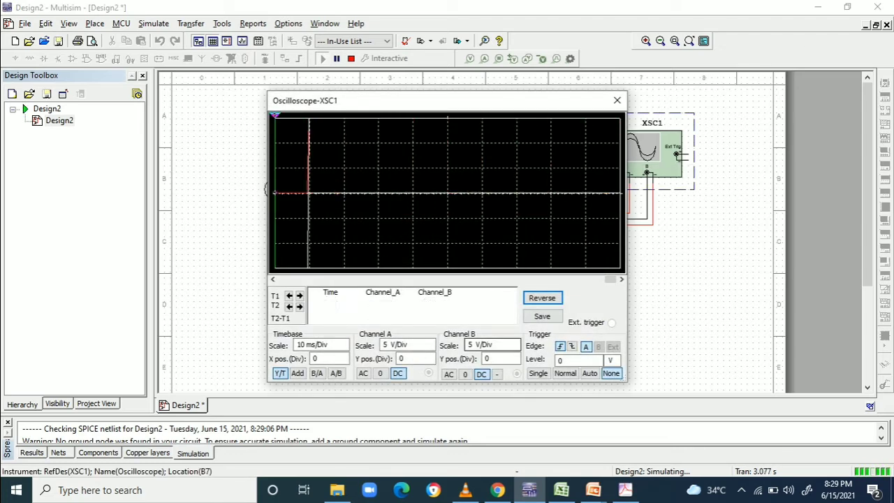
{"action": "key", "text": "Up"}
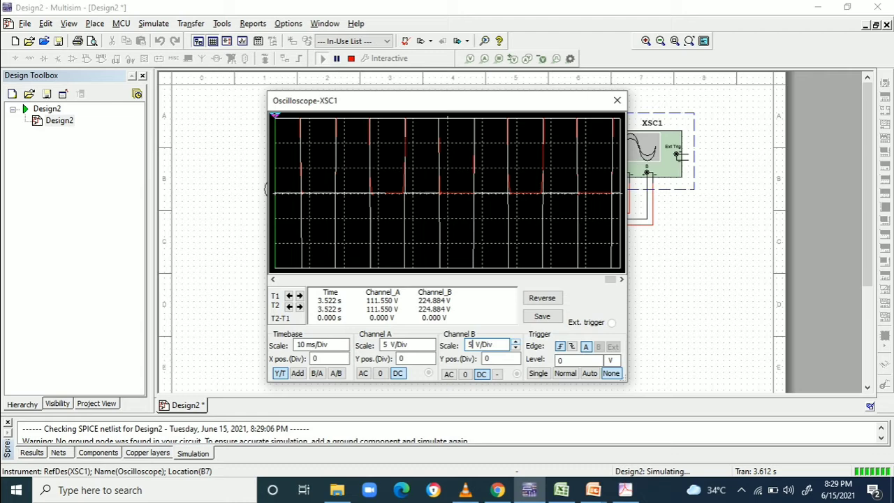
{"action": "key", "text": "Up"}
{"action": "key", "text": "Up"}
{"action": "key", "text": "Up"}
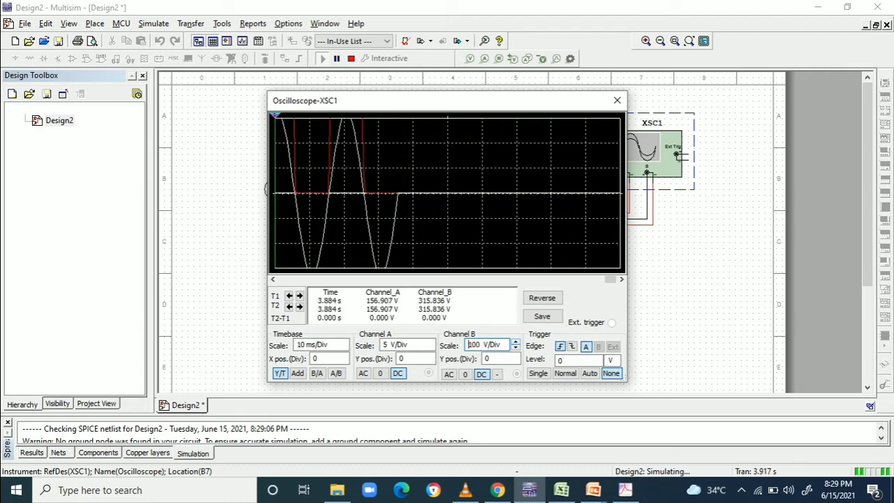
{"action": "key", "text": "Up"}
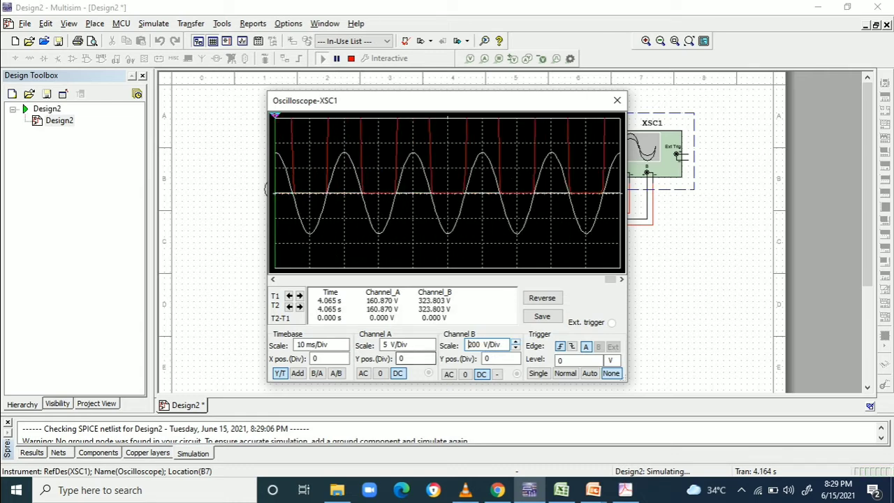
{"action": "key", "text": "shift+Tab"}
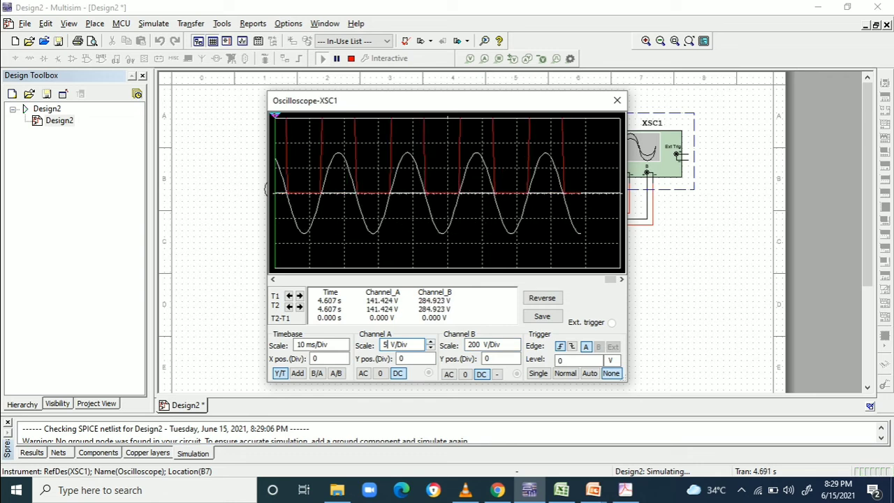
{"action": "key", "text": "Up"}
{"action": "key", "text": "Up"}
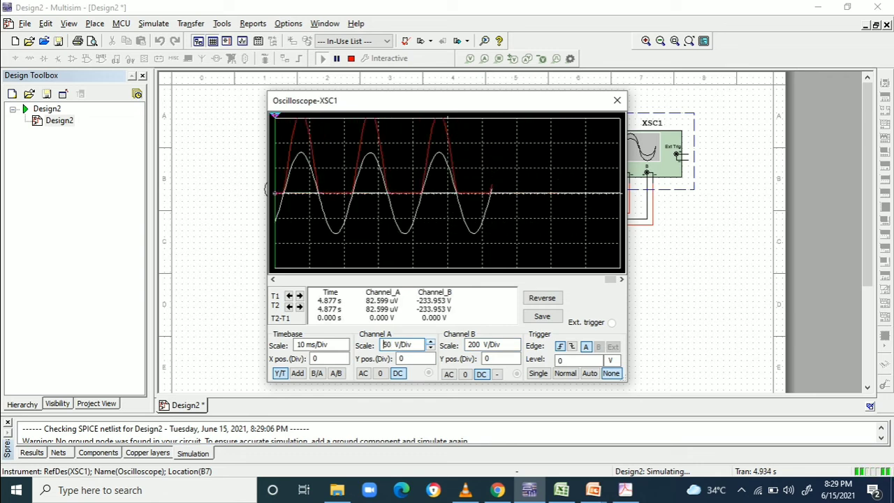
{"action": "key", "text": "Up"}
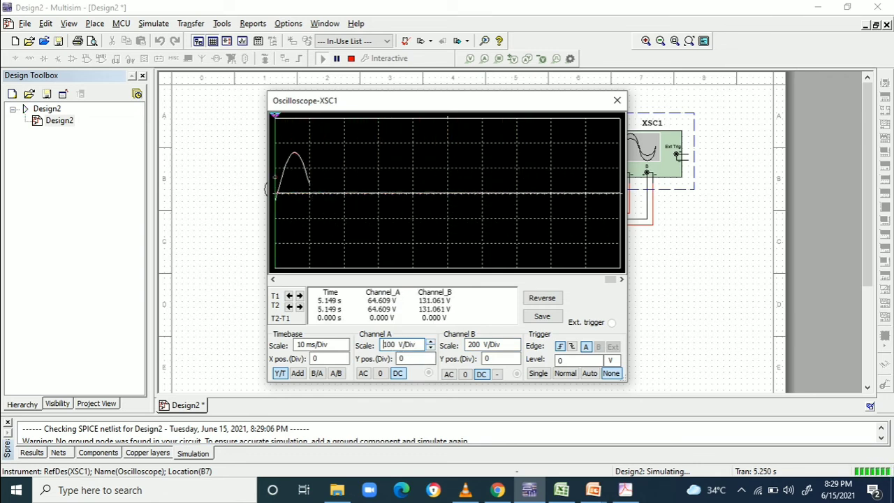
{"action": "key", "text": "Down"}
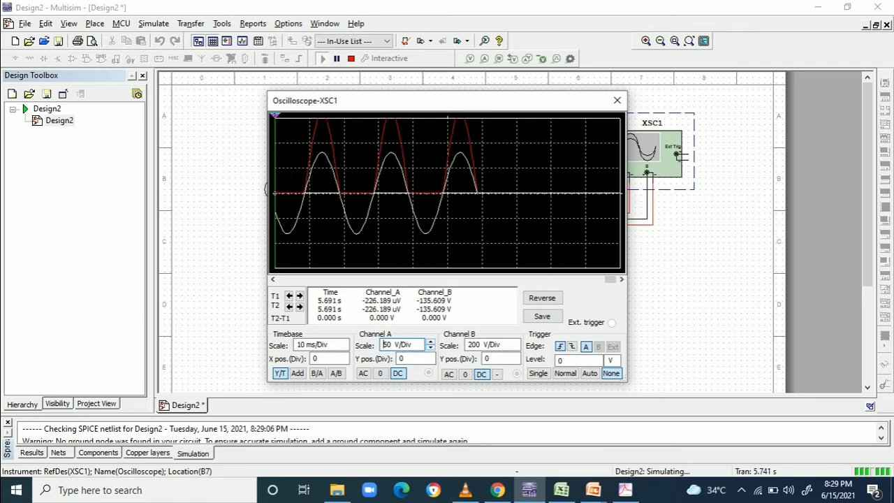
{"action": "key", "text": "Up"}
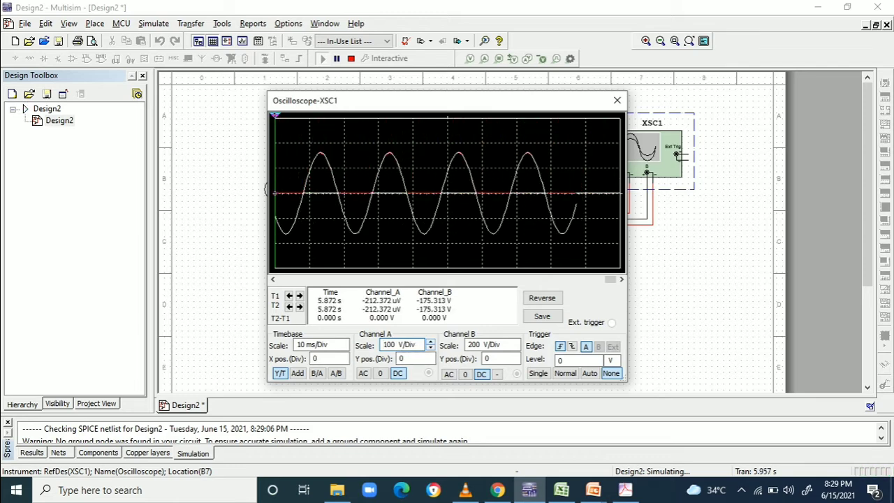
{"action": "key", "text": "Down"}
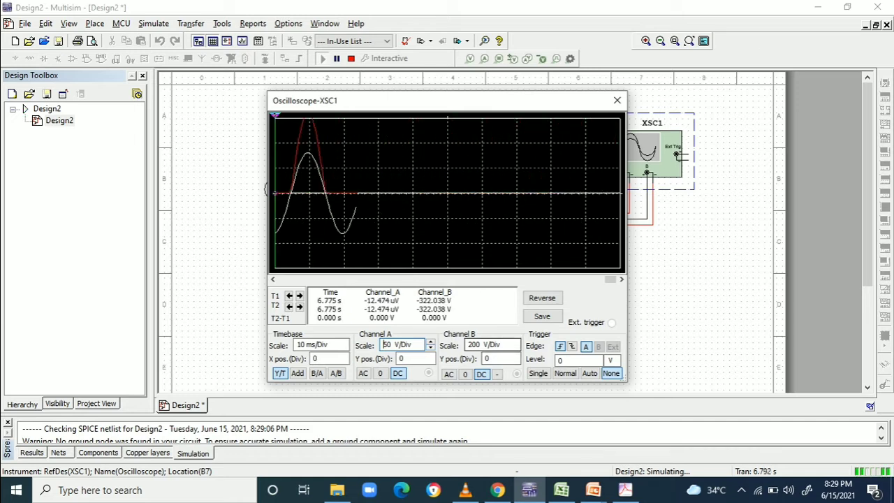
{"action": "left_click", "coordinate": [501, 344]}
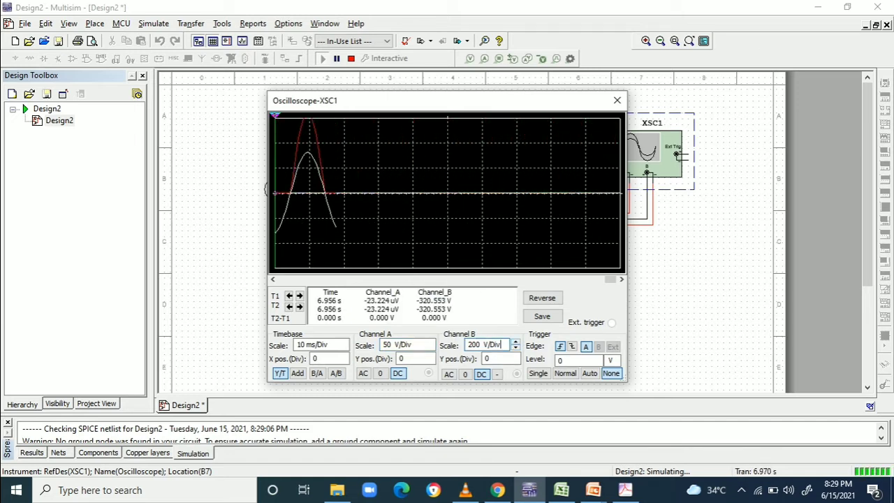
{"action": "key", "text": "Up"}
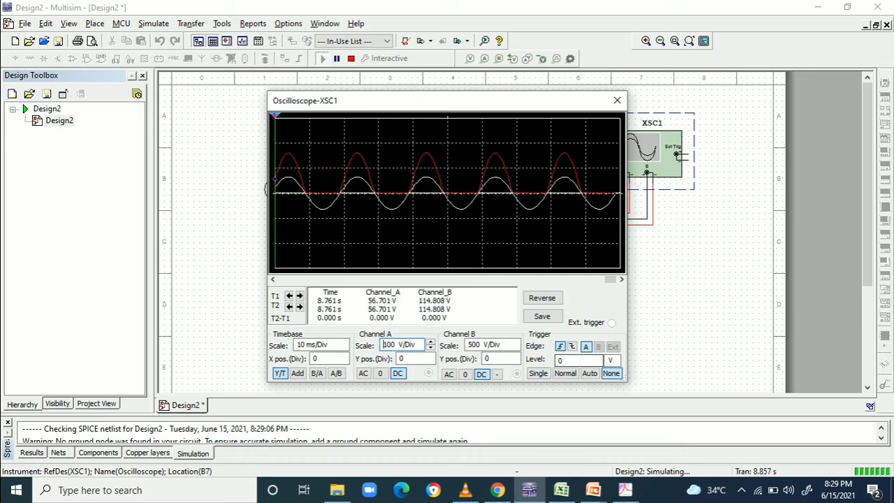
{"action": "left_click", "coordinate": [538, 373]}
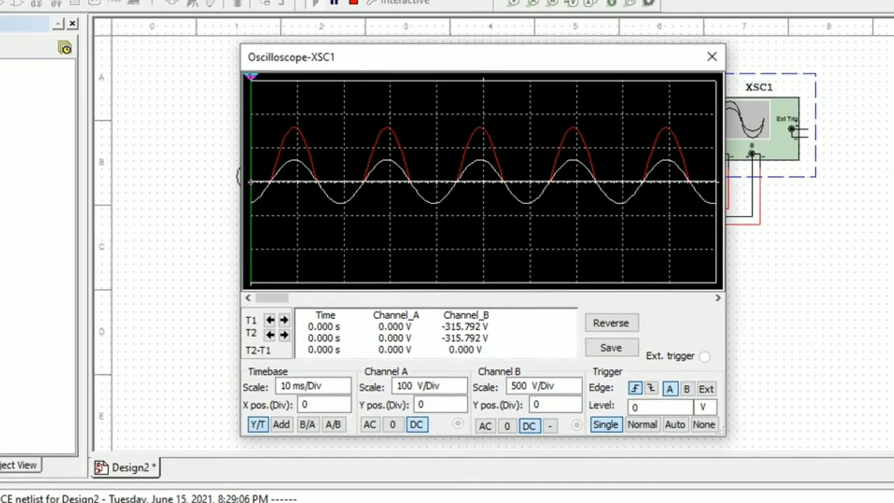
Move the oscilloscope window up and left to uncover R1 and the XSC1 wiring.
{"action": "mouse_move", "coordinate": [391, 63]}
{"action": "left_mouse_down"}
{"action": "mouse_move", "coordinate": [495, 21]}
{"action": "mouse_move", "coordinate": [590, 24]}
{"action": "mouse_move", "coordinate": [197, 28]}
{"action": "mouse_move", "coordinate": [227, 32]}
{"action": "left_mouse_up"}
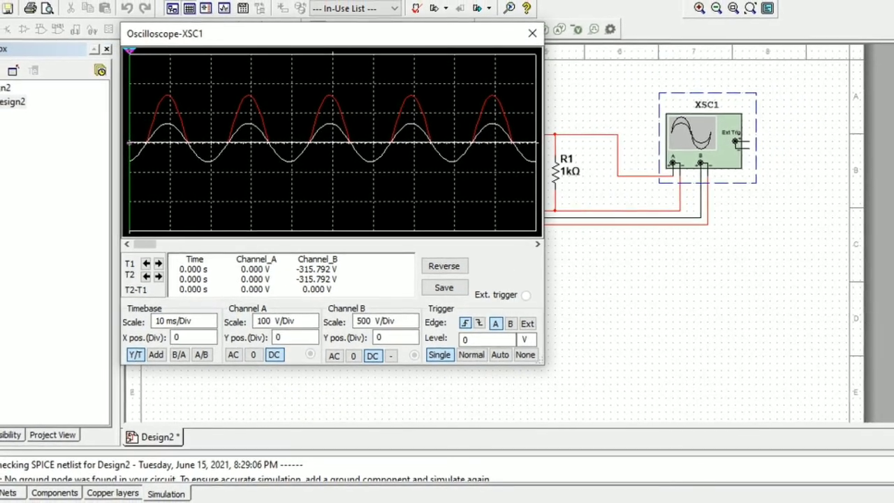